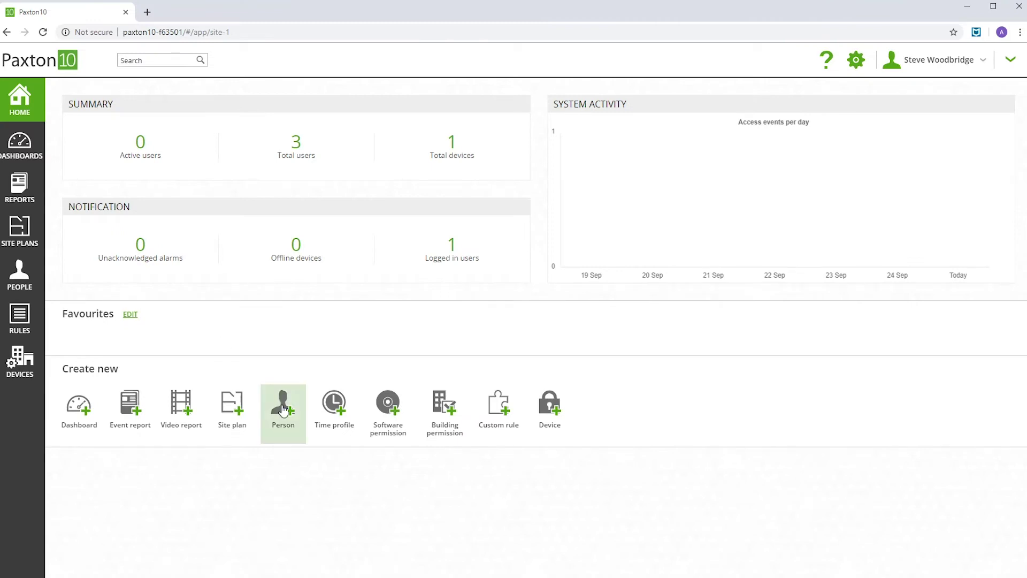
Open a blank new person form from the home page's Create new options.
{"action": "left_click", "coordinate": [283, 407]}
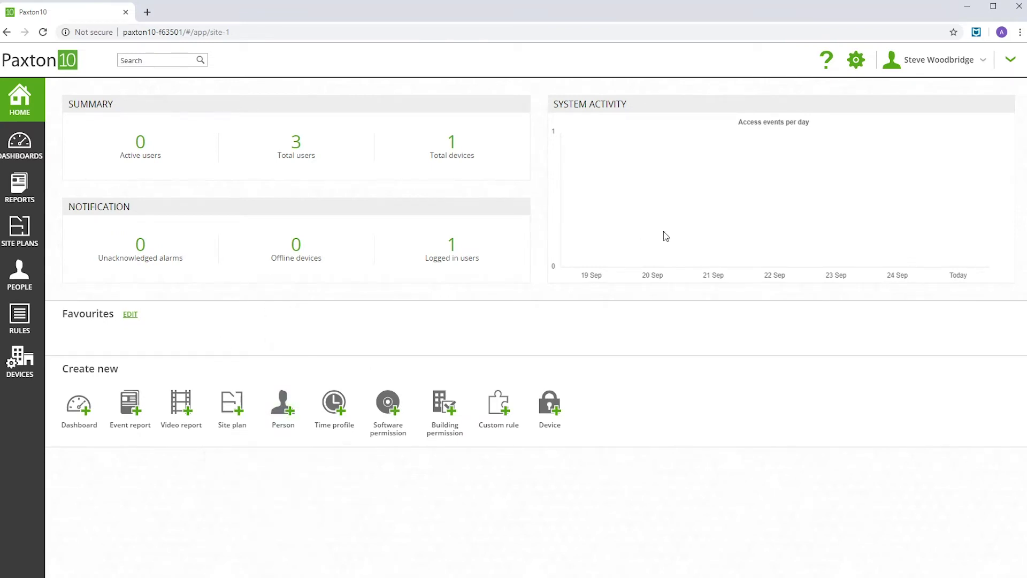
{"action": "left_click", "coordinate": [1011, 63]}
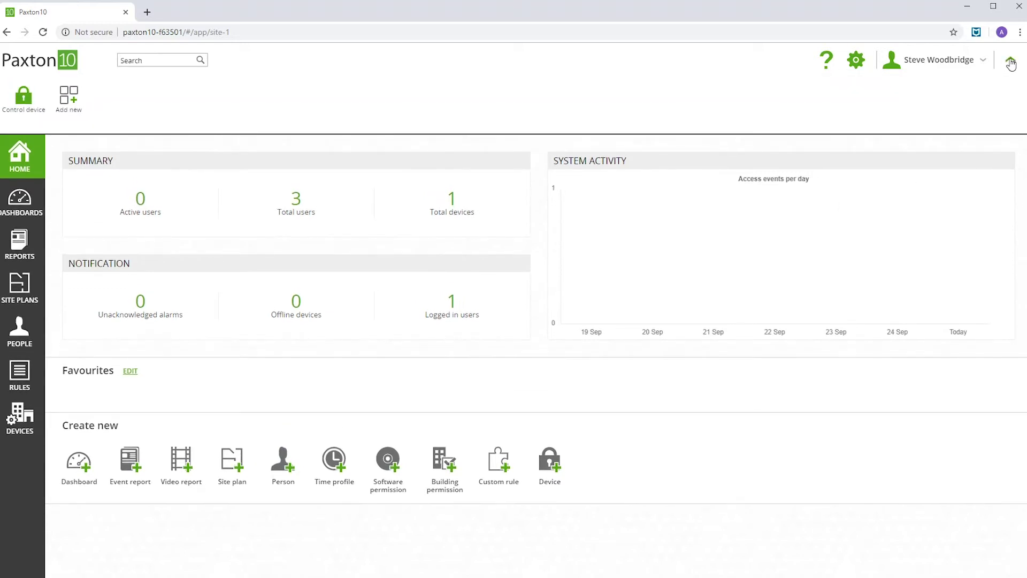
{"action": "left_click", "coordinate": [73, 103]}
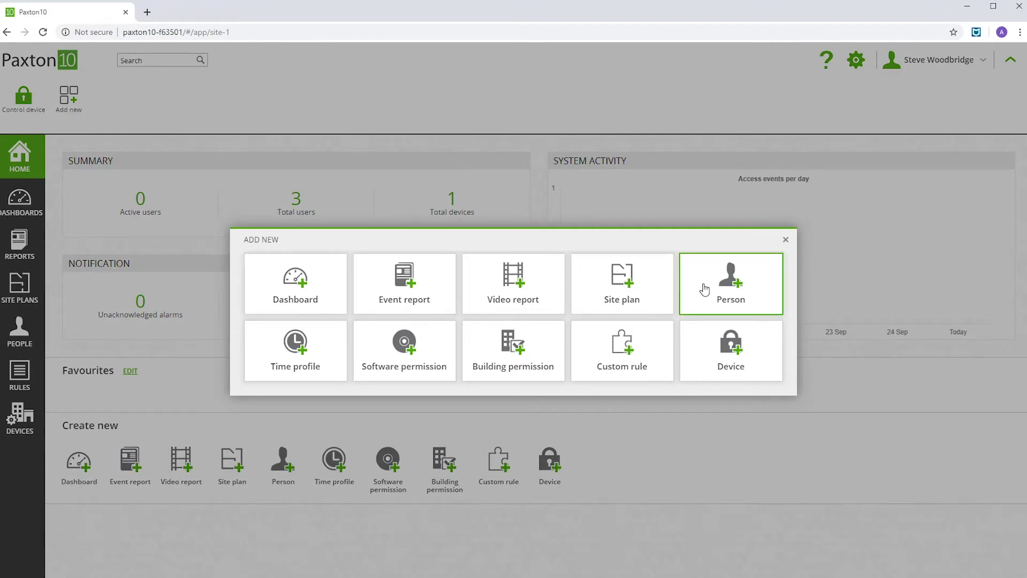
{"action": "left_click", "coordinate": [785, 239]}
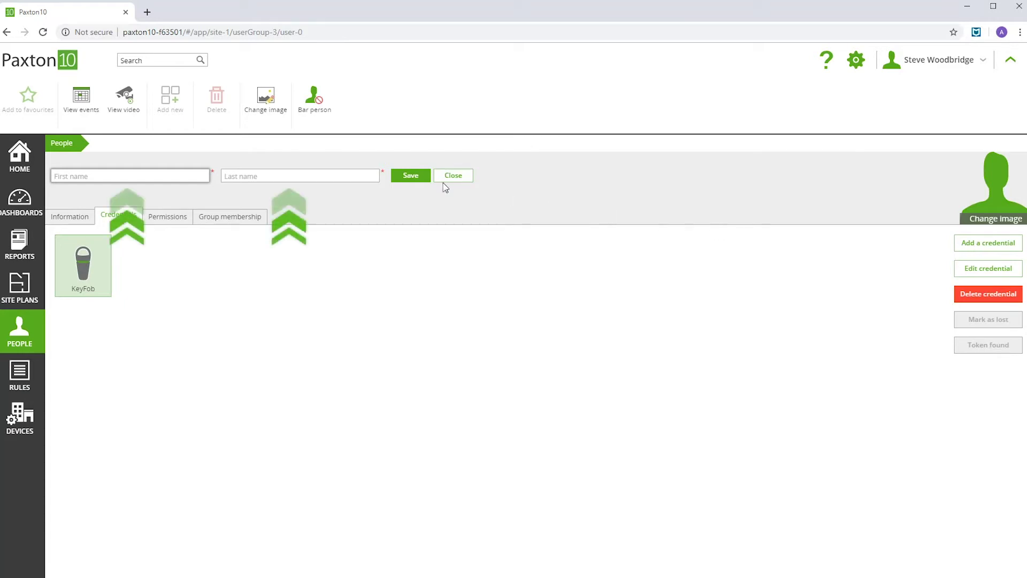
Enter the new person's first and last name and attach their staff photo from the computer.
{"action": "type", "text": "Ryan"}
{"action": "key", "text": "Tab"}
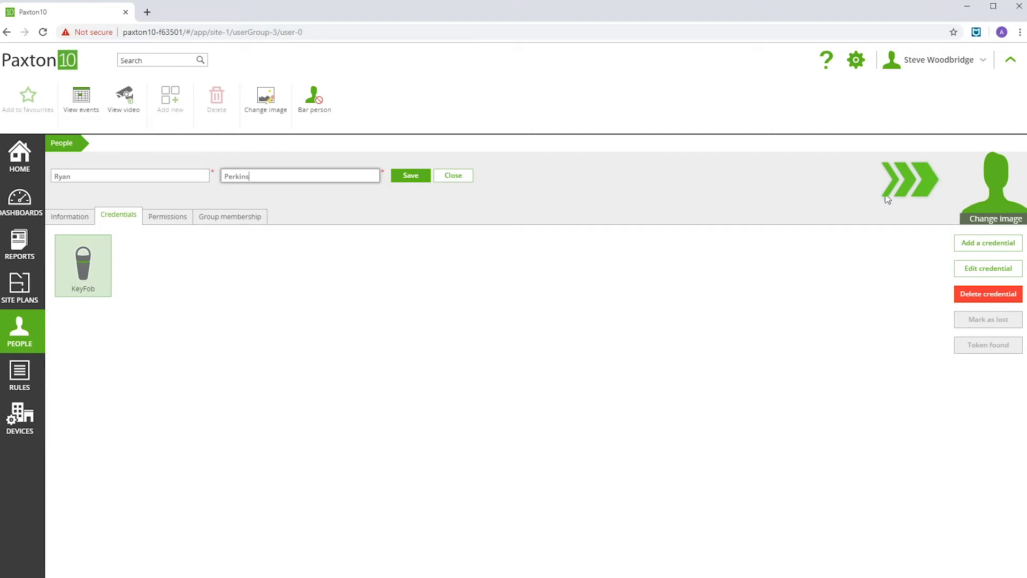
{"action": "left_click", "coordinate": [986, 219]}
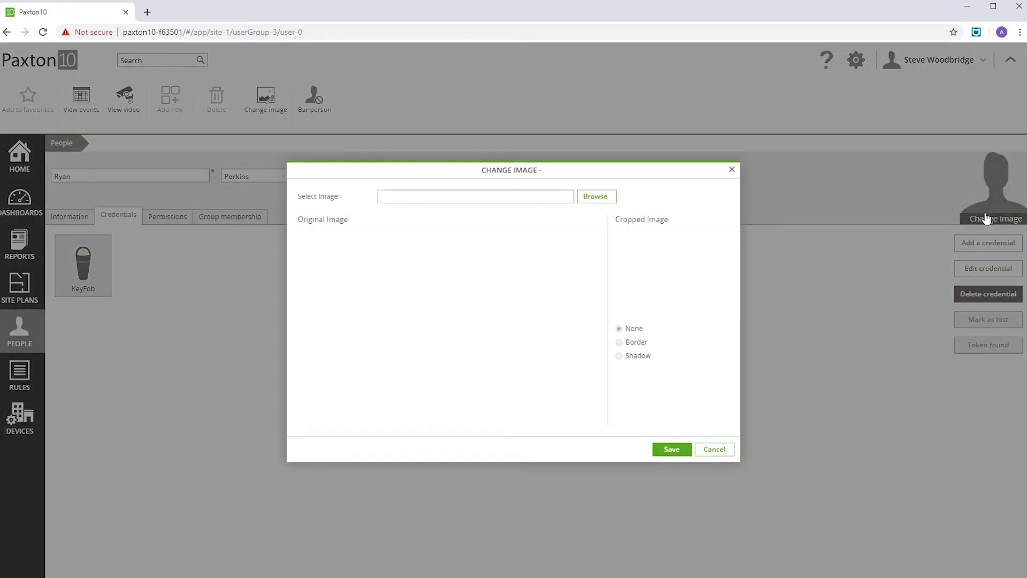
{"action": "left_click", "coordinate": [595, 199]}
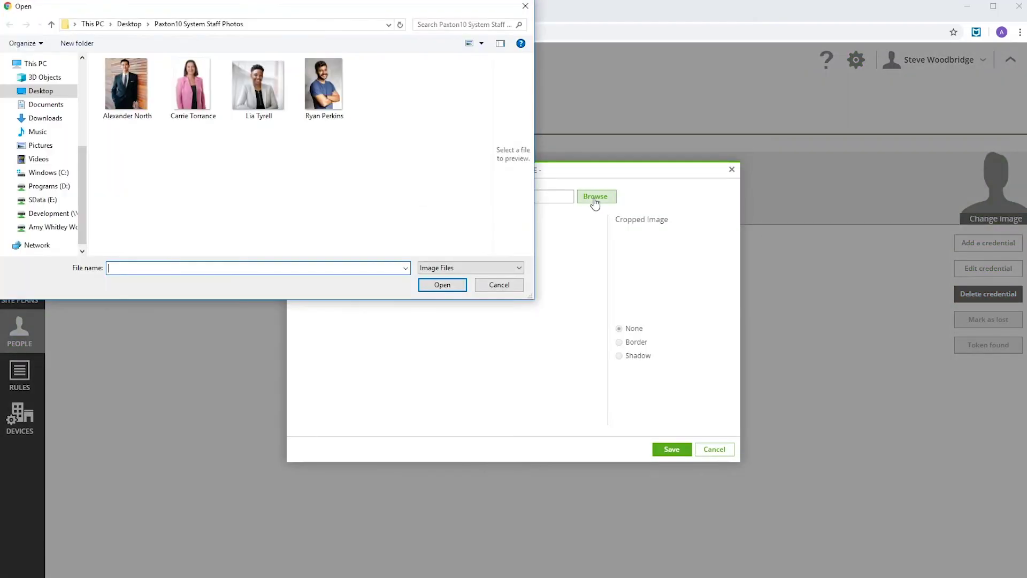
{"action": "double_click", "coordinate": [332, 100]}
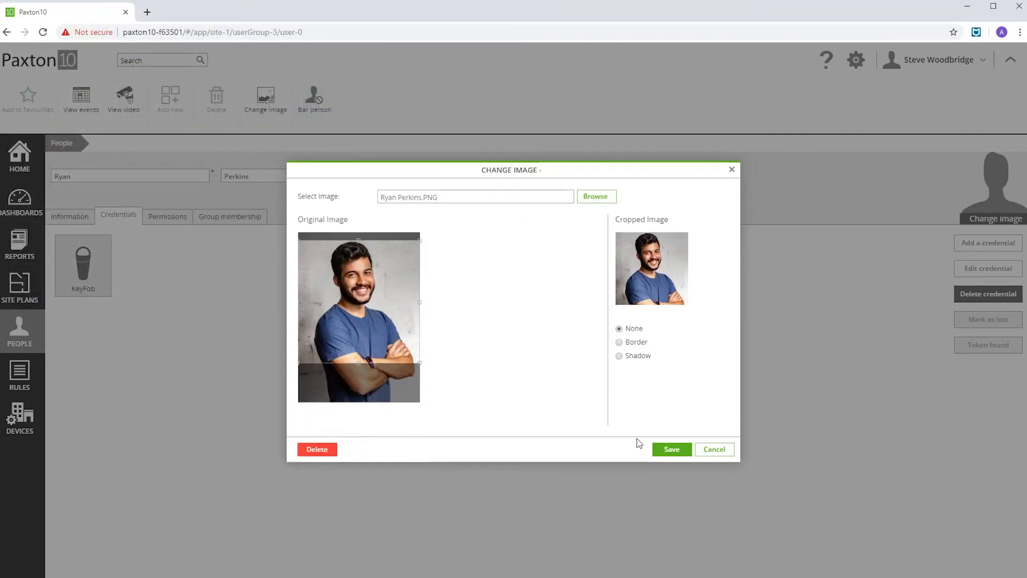
{"action": "left_click", "coordinate": [672, 449]}
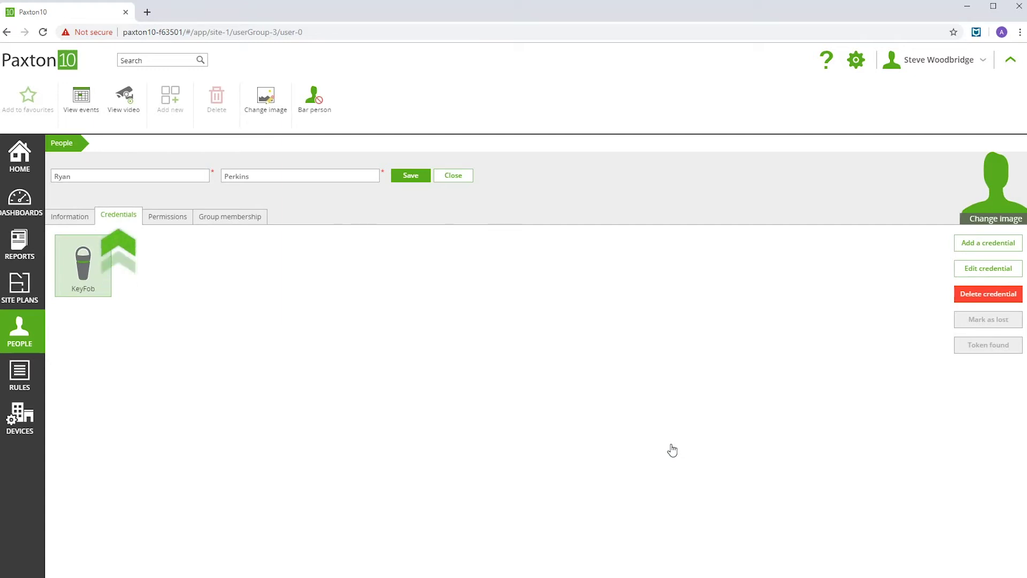
Save the person record and expand Building under its Permissions.
{"action": "left_click", "coordinate": [415, 182]}
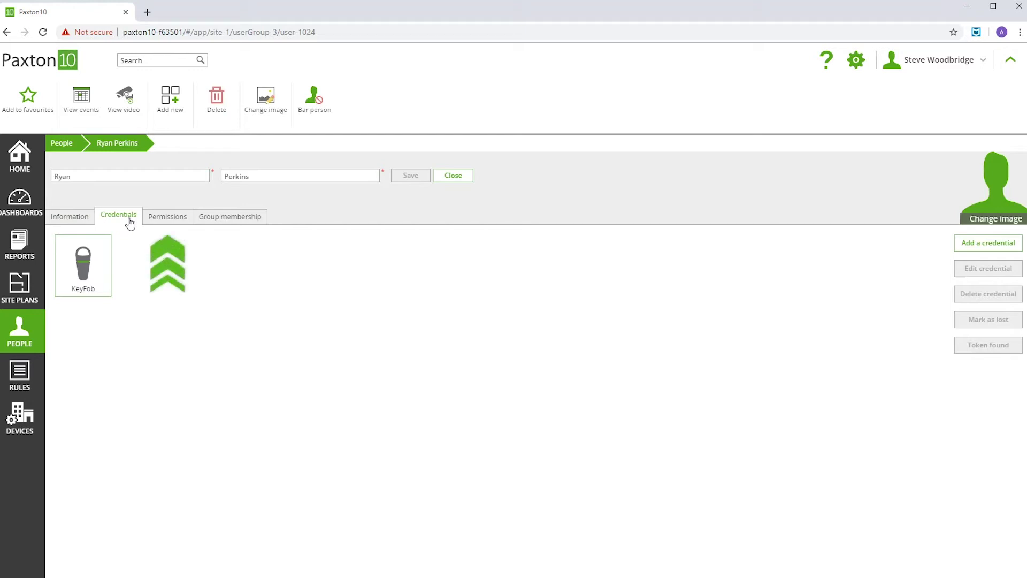
{"action": "left_click", "coordinate": [153, 220]}
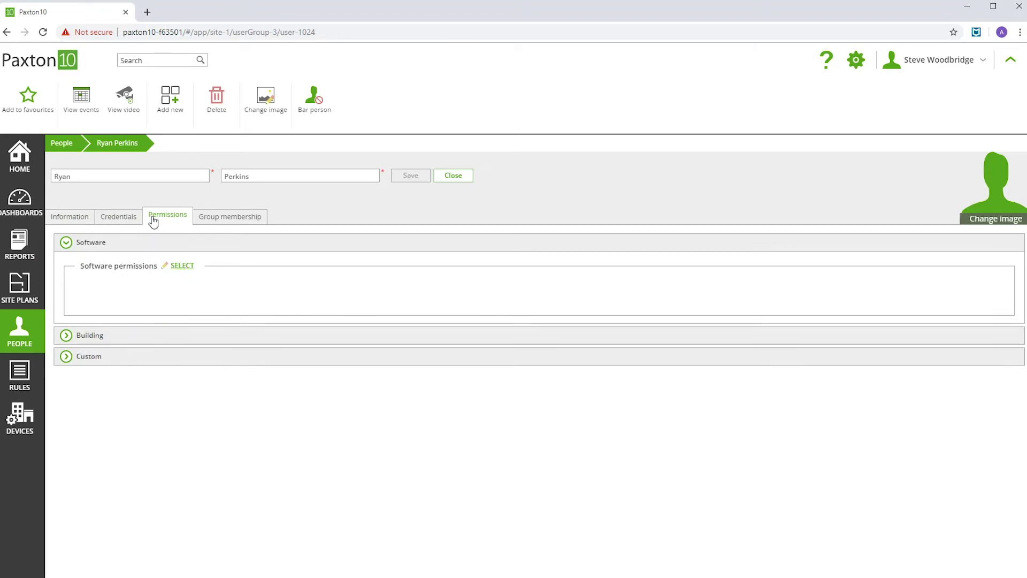
{"action": "left_click", "coordinate": [89, 335]}
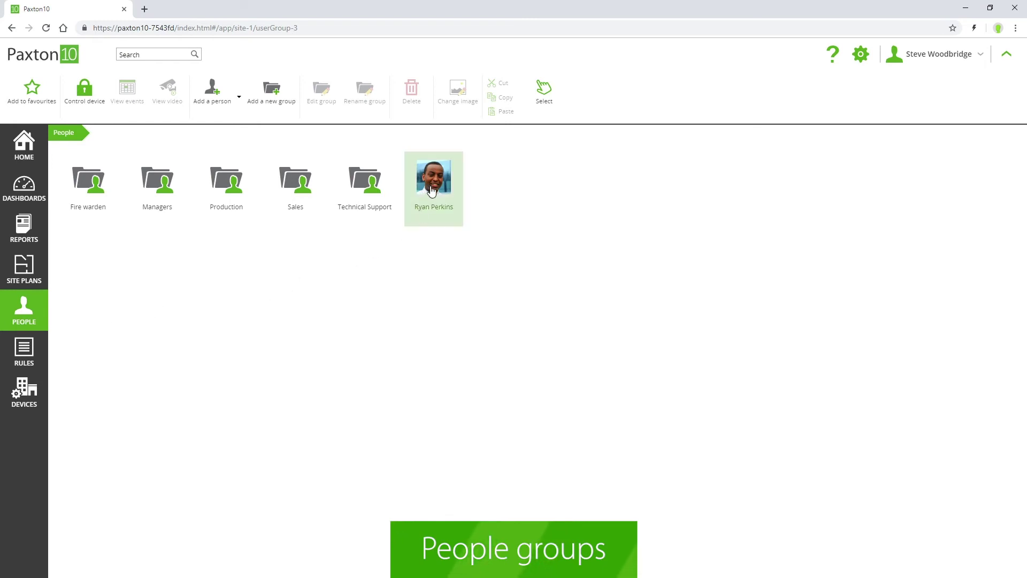
Drag the person onto the Managers folder and confirm their building permissions there.
{"action": "left_click_drag", "start_coordinate": [434, 197], "coordinate": [153, 185]}
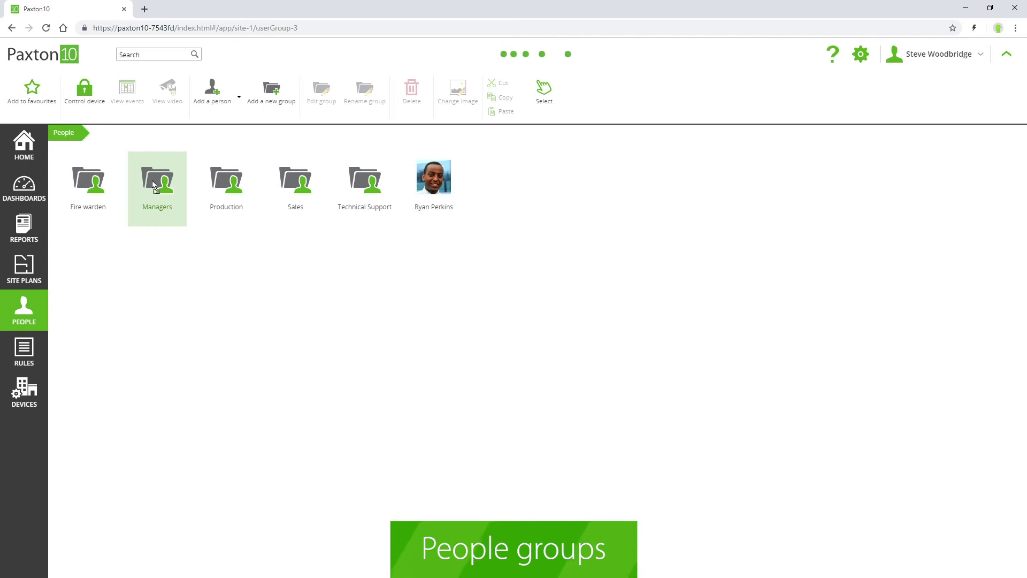
{"action": "double_click", "coordinate": [154, 185]}
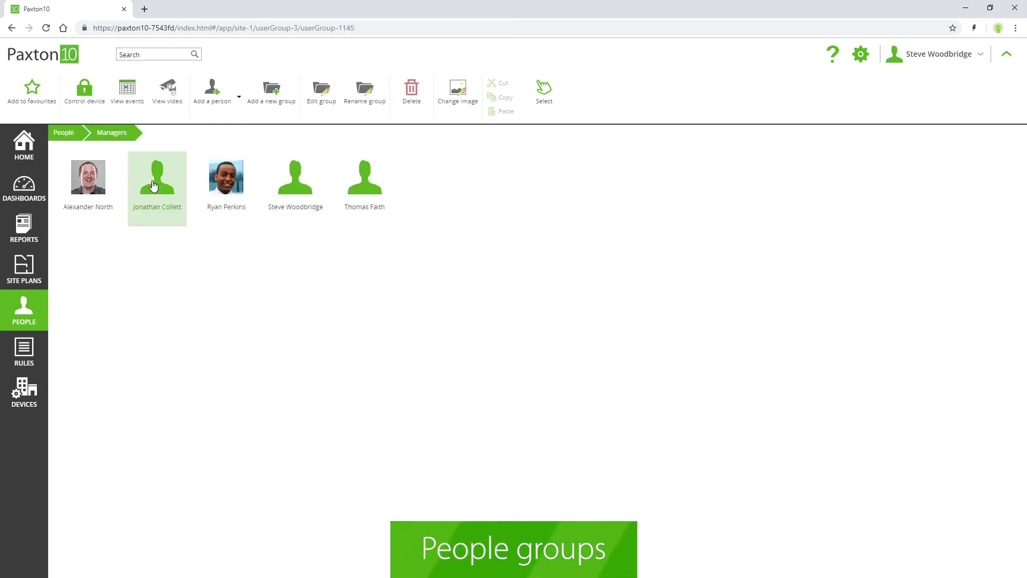
{"action": "double_click", "coordinate": [223, 200]}
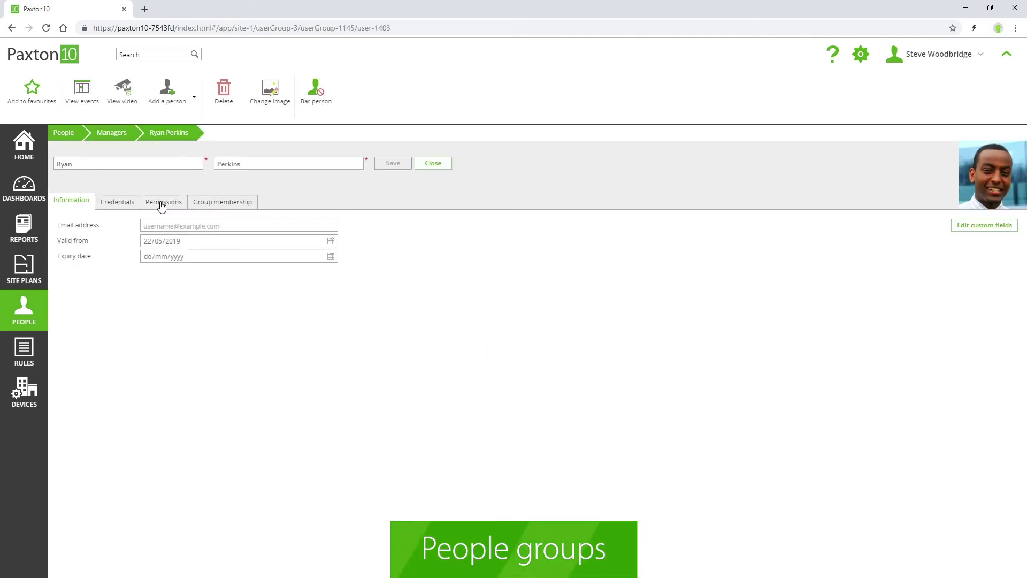
{"action": "left_click", "coordinate": [162, 204]}
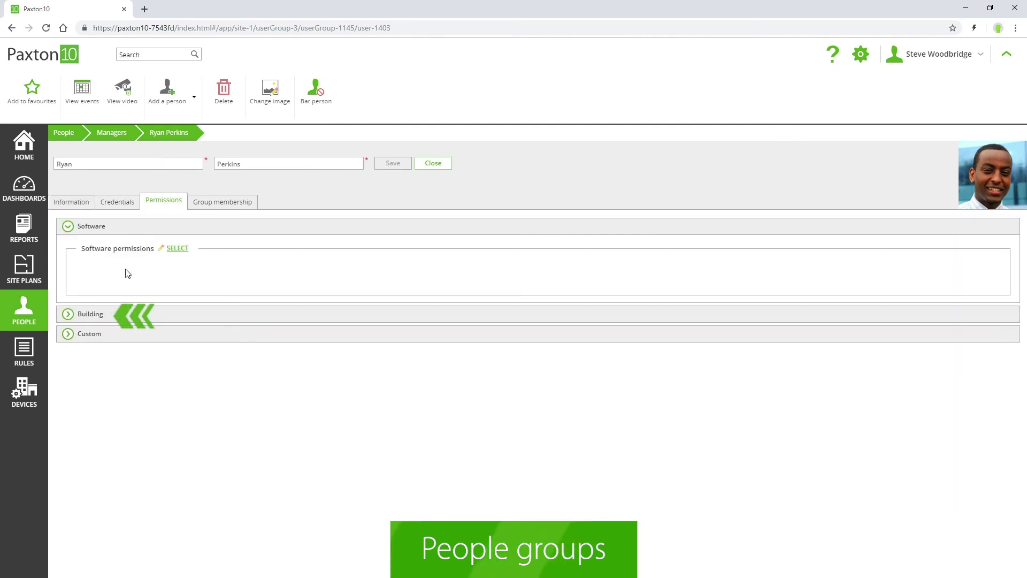
{"action": "left_click", "coordinate": [92, 314]}
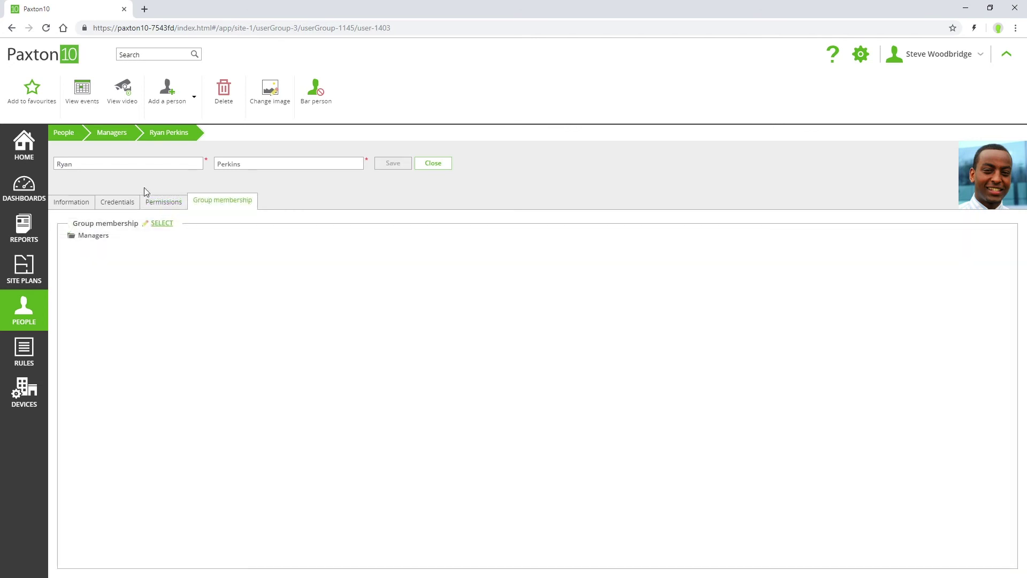
{"action": "left_click", "coordinate": [108, 133]}
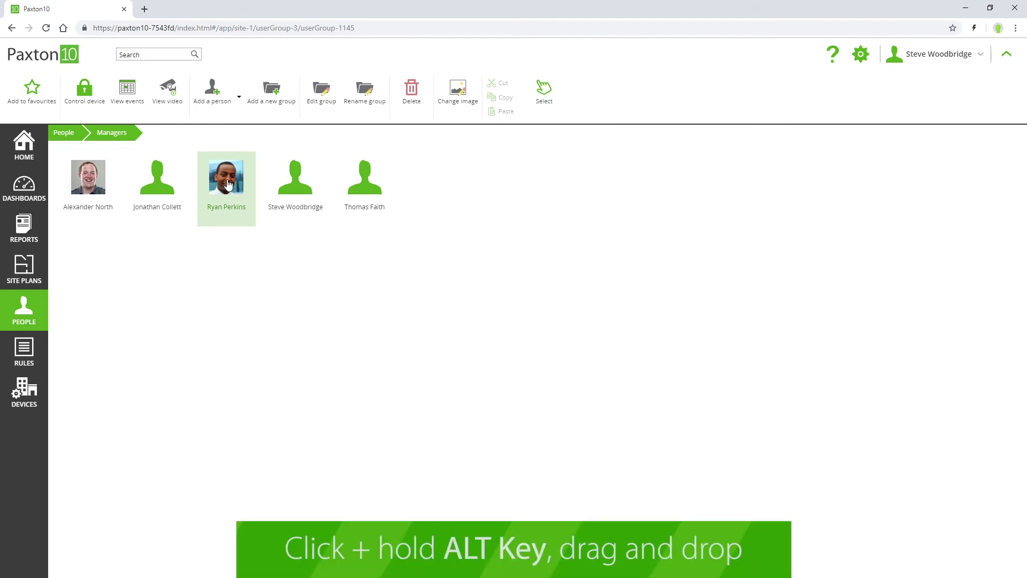
Copy the person from Managers and paste them into the Fire warden group.
{"action": "right_click", "coordinate": [228, 183]}
{"action": "left_click", "coordinate": [242, 218]}
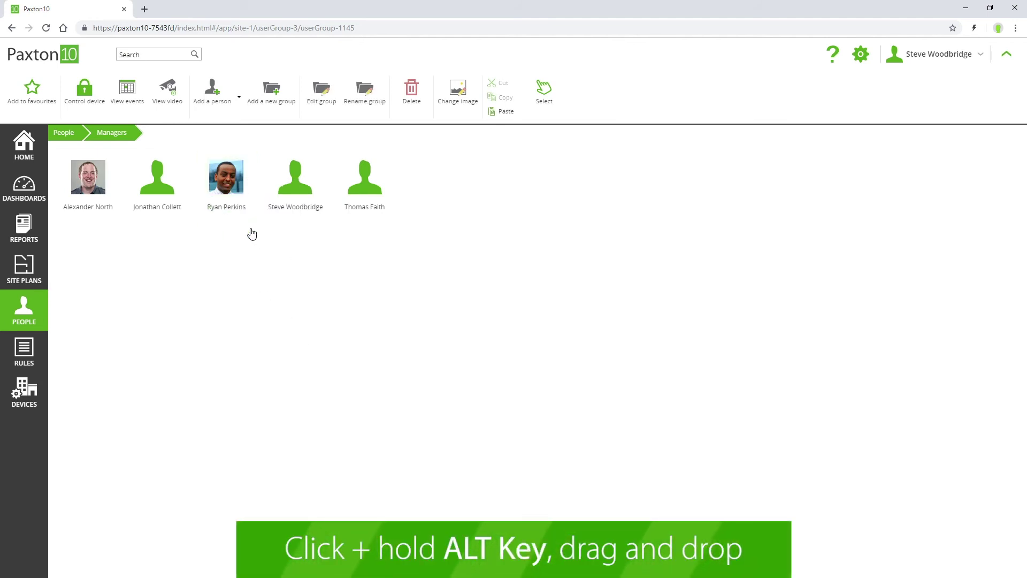
{"action": "left_click", "coordinate": [70, 135]}
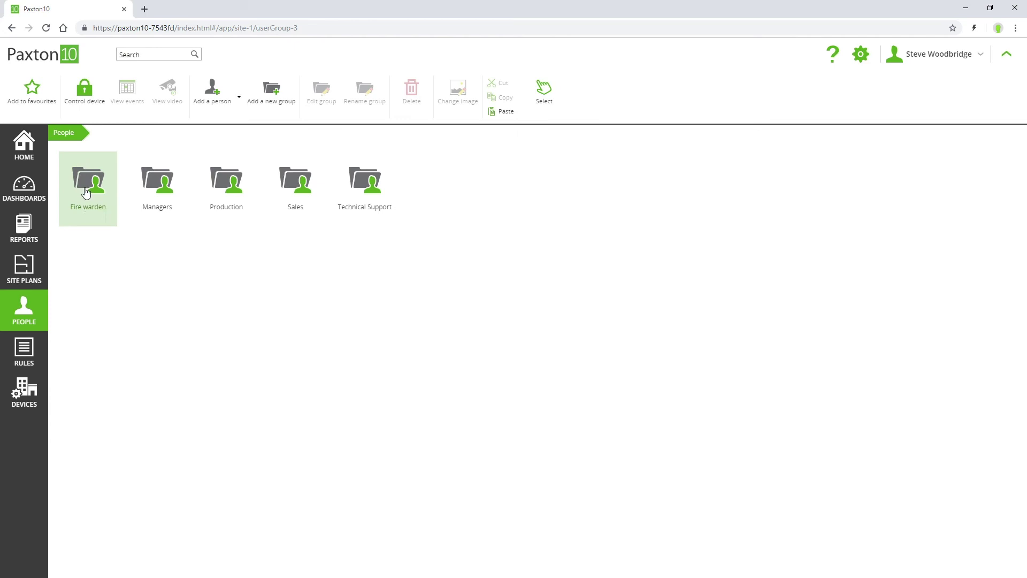
{"action": "double_click", "coordinate": [84, 192]}
{"action": "right_click", "coordinate": [90, 188]}
{"action": "left_click", "coordinate": [113, 255]}
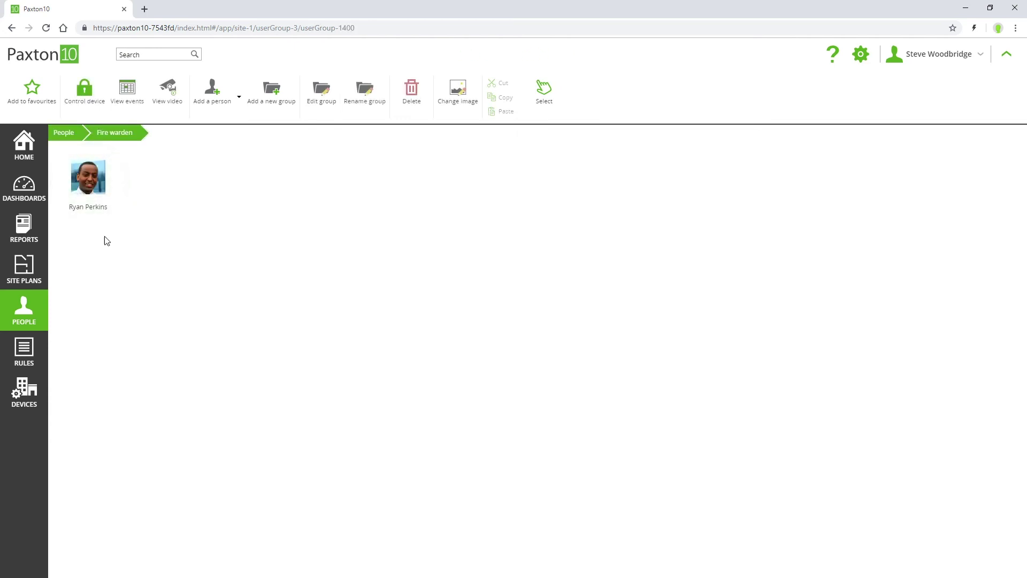
Open the person's record and check their group membership lists both groups.
{"action": "double_click", "coordinate": [92, 194]}
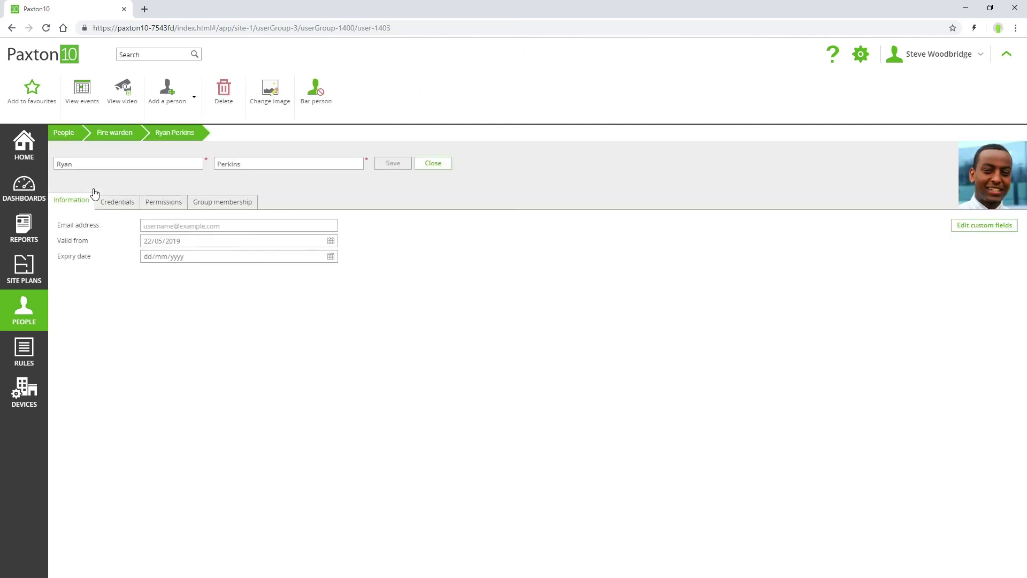
{"action": "left_click", "coordinate": [207, 207]}
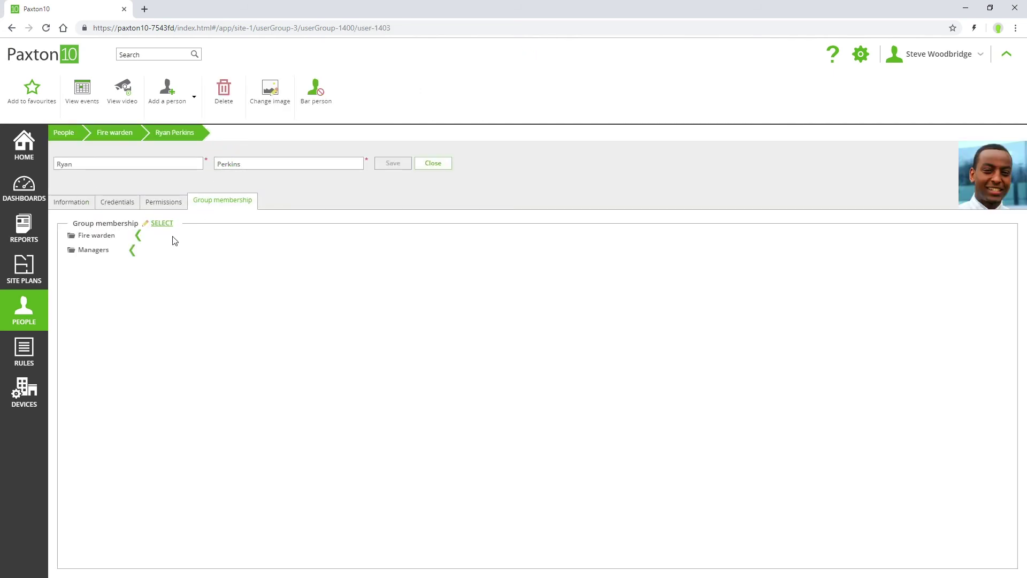
{"action": "left_click", "coordinate": [83, 210]}
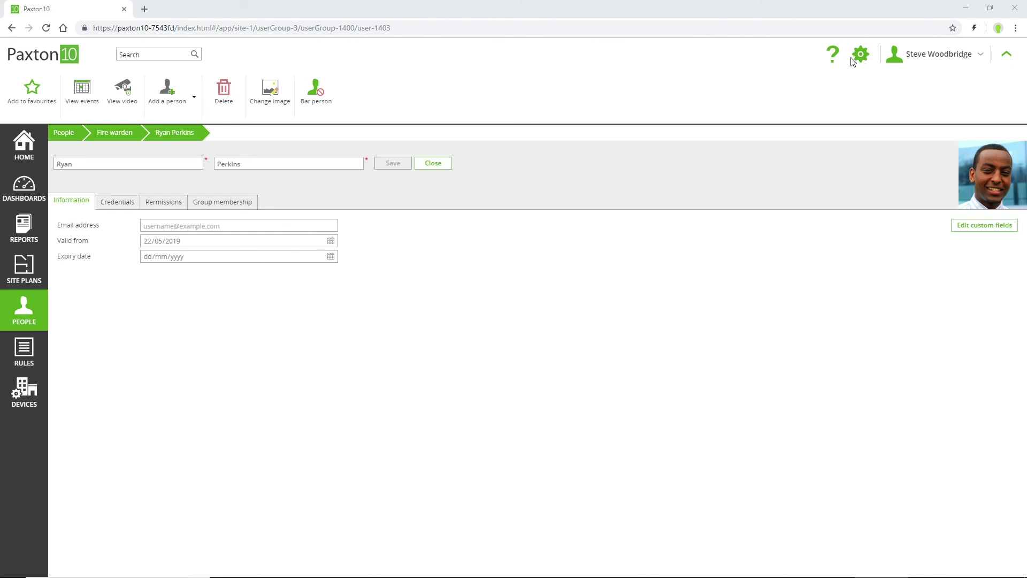
Add a custom field named 'Employee number' with data type Number.
{"action": "left_click", "coordinate": [977, 227]}
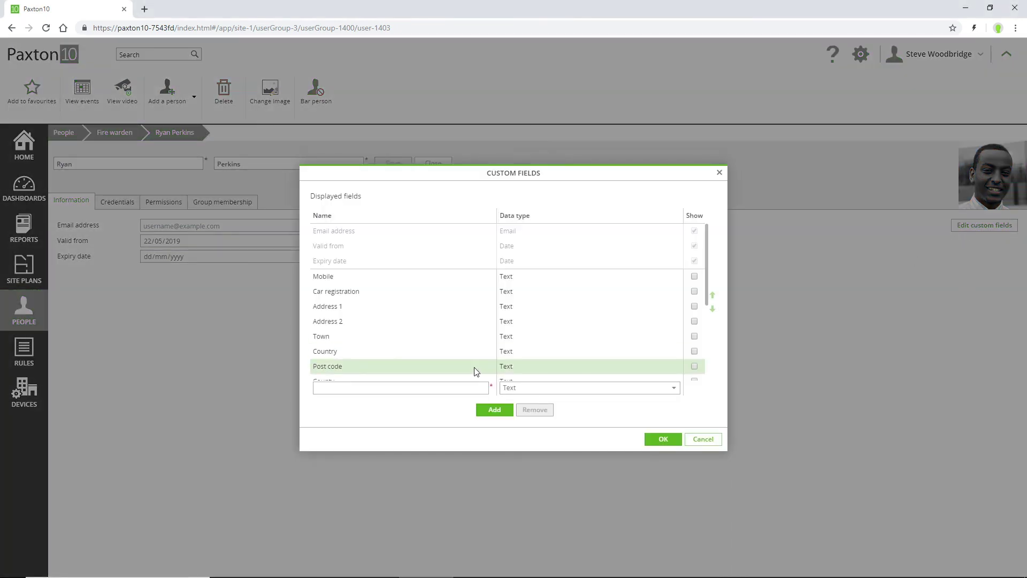
{"action": "left_click", "coordinate": [441, 394]}
{"action": "type", "text": "Employee number"}
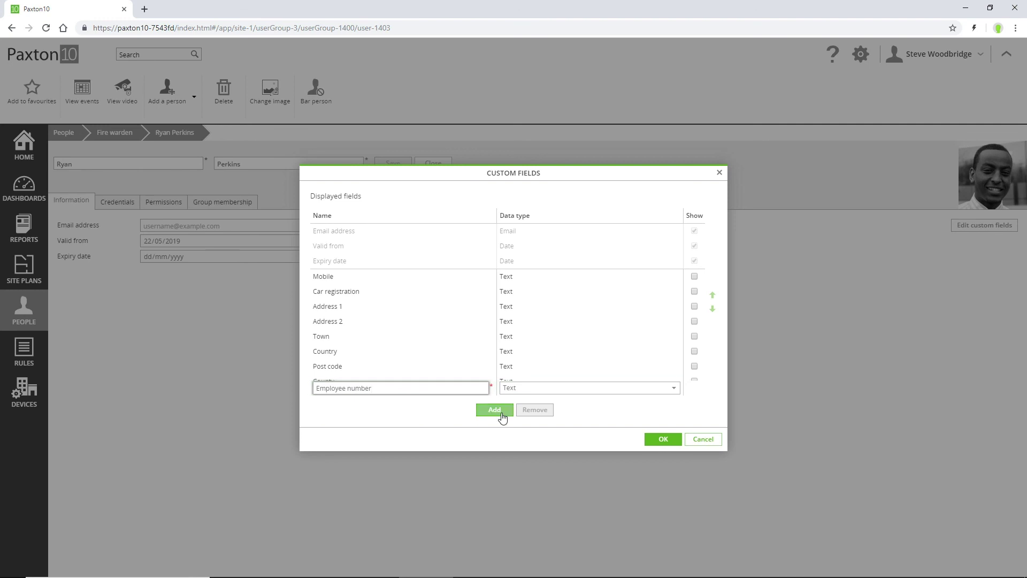
{"action": "left_click", "coordinate": [675, 387]}
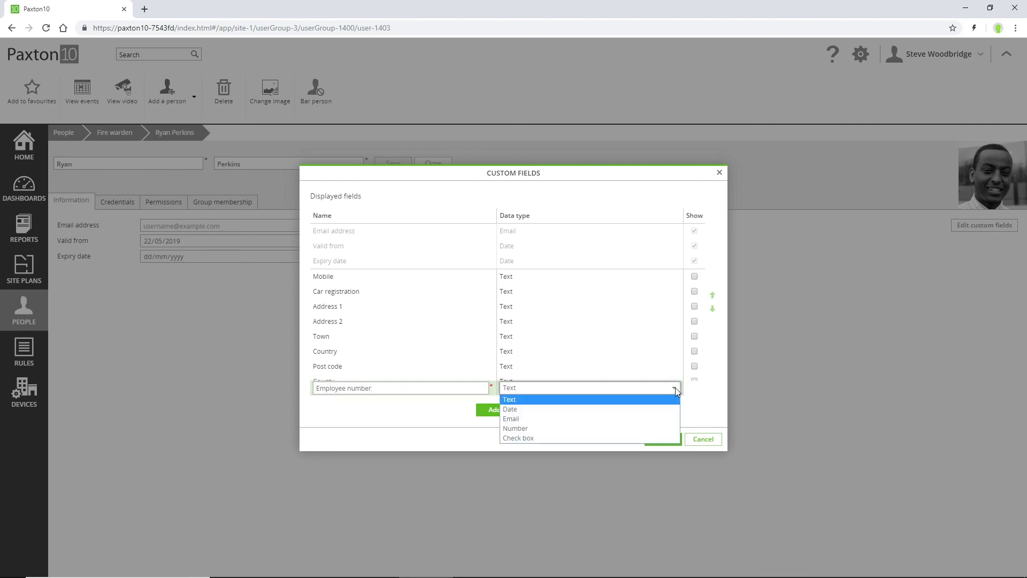
{"action": "left_click", "coordinate": [661, 429]}
{"action": "left_click", "coordinate": [488, 416]}
Confirm the custom field changes and start entering the person's employee number.
{"action": "left_click", "coordinate": [661, 440]}
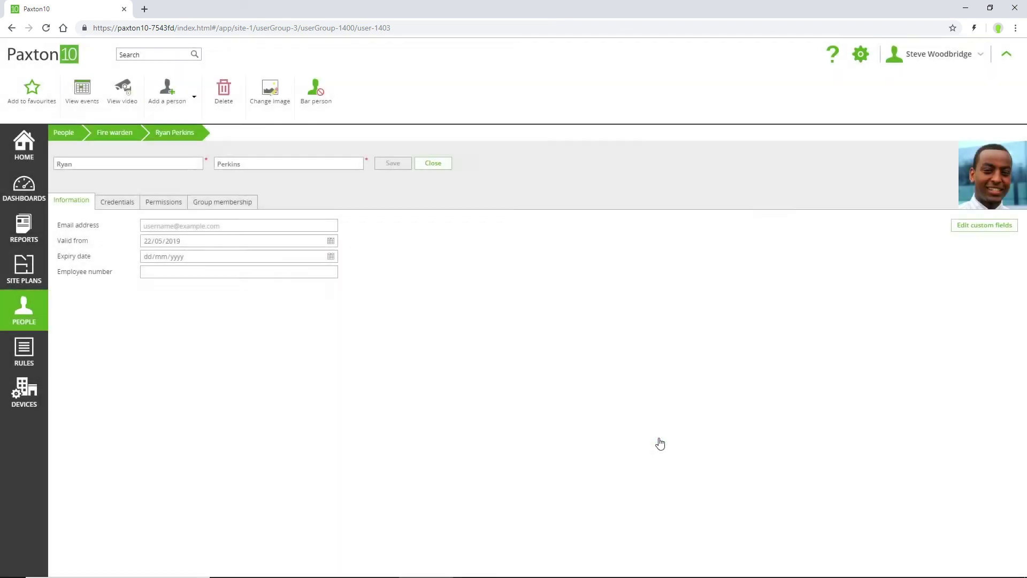
{"action": "left_click", "coordinate": [252, 270]}
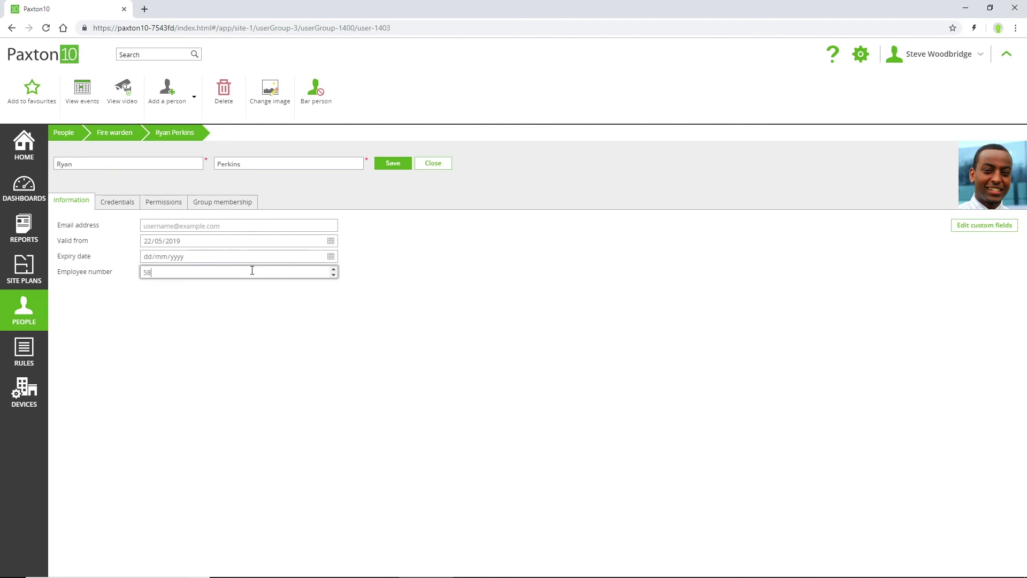